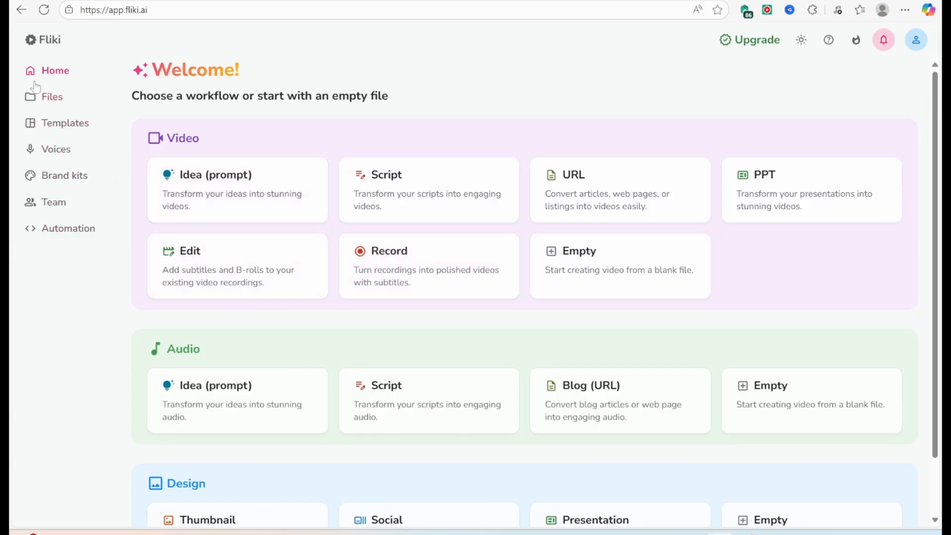
Look through the Files, Templates, Voices and Brand kits sections of the workspace
{"action": "left_click", "coordinate": [49, 97]}
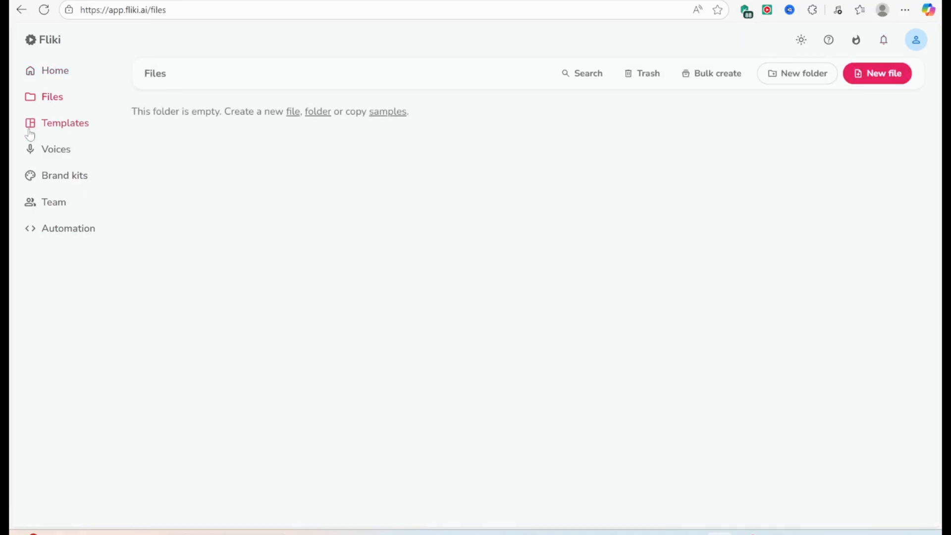
{"action": "left_click", "coordinate": [55, 129]}
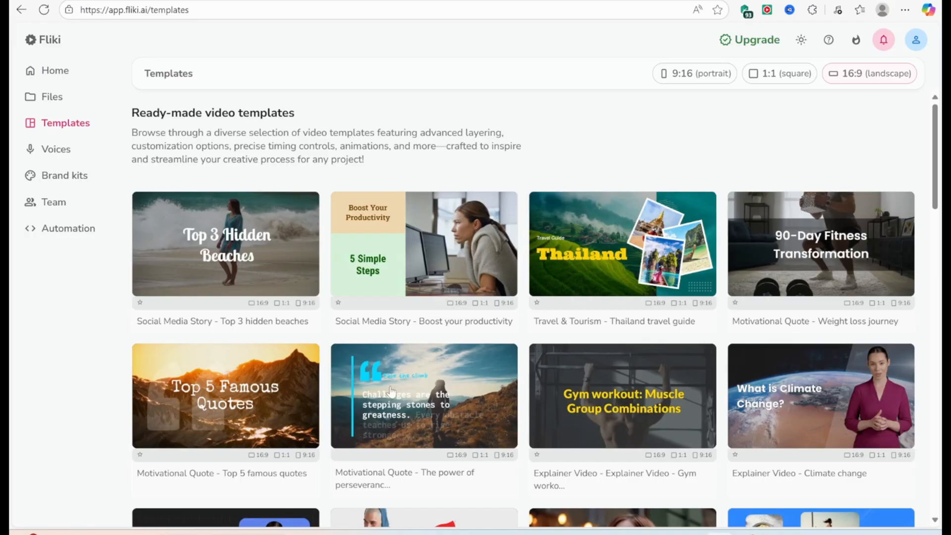
{"action": "left_click", "coordinate": [55, 151]}
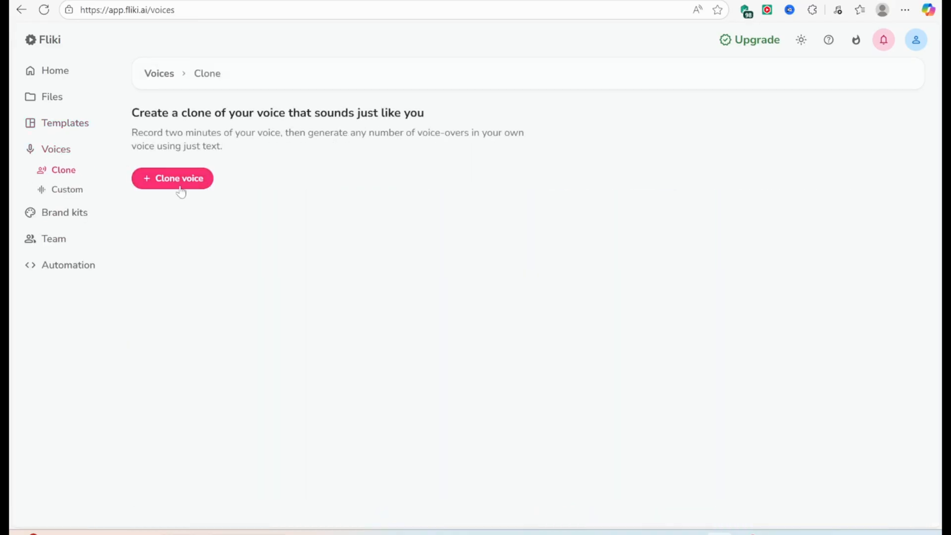
{"action": "left_click", "coordinate": [64, 214]}
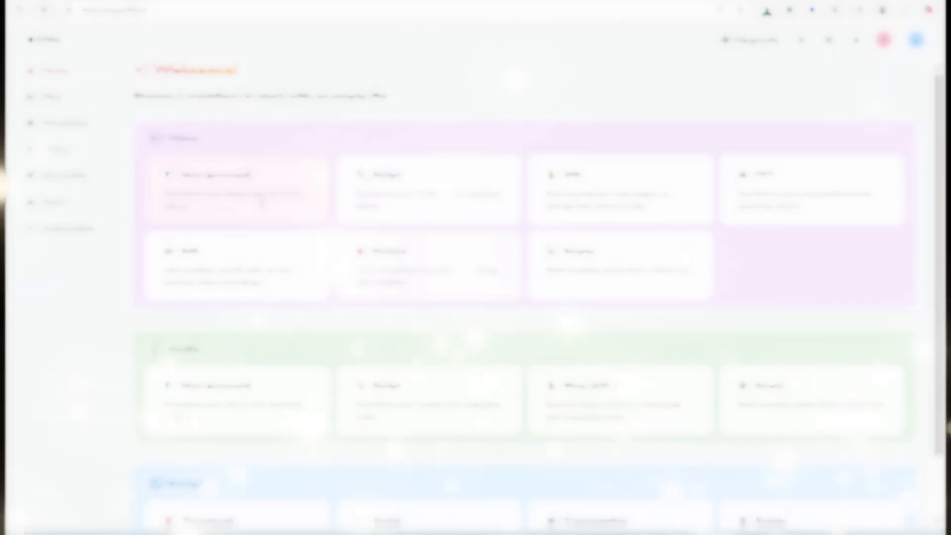
Start an idea-to-video project with the prompt "Write a script for a travel video titled 'Top 5 Scenic Destinations in France'." and 1 minute duration
{"action": "left_click", "coordinate": [238, 193]}
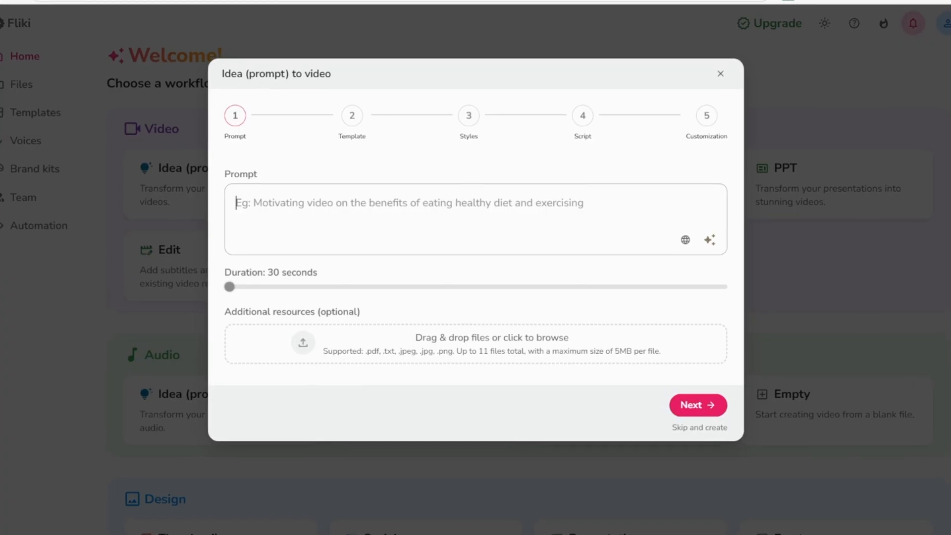
{"action": "type", "text": "\"Write a script for a travel video titled 'Top 5 Scenic Destinations in France'.\""}
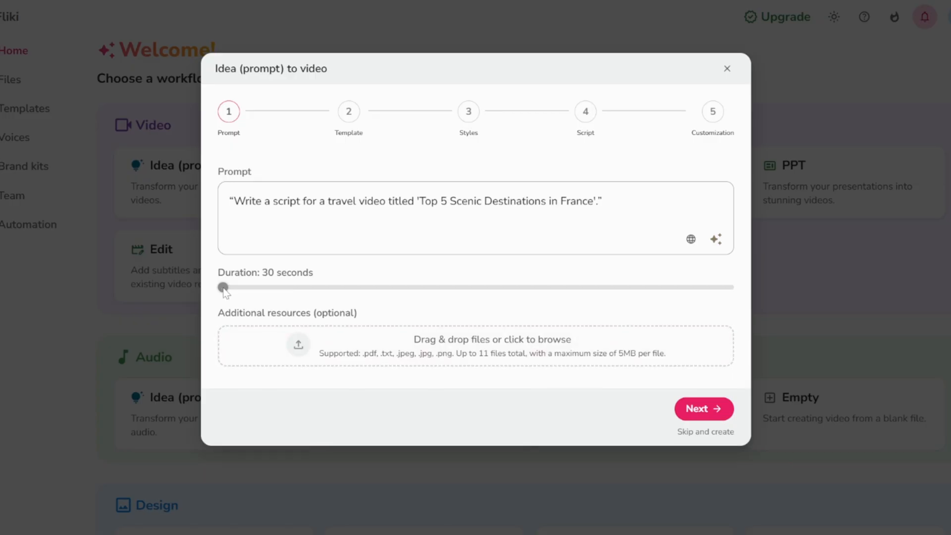
{"action": "left_click_drag", "start_coordinate": [224, 287], "coordinate": [256, 287]}
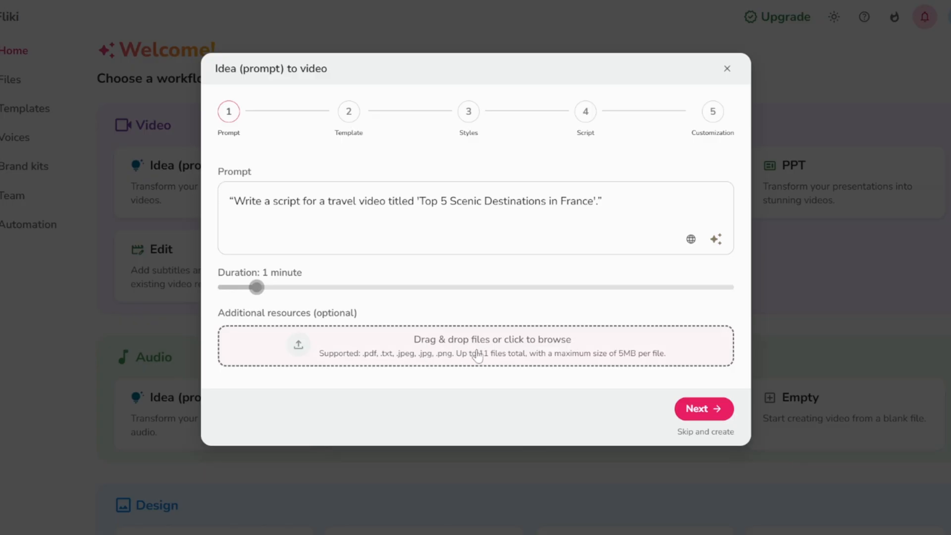
{"action": "left_click", "coordinate": [703, 409]}
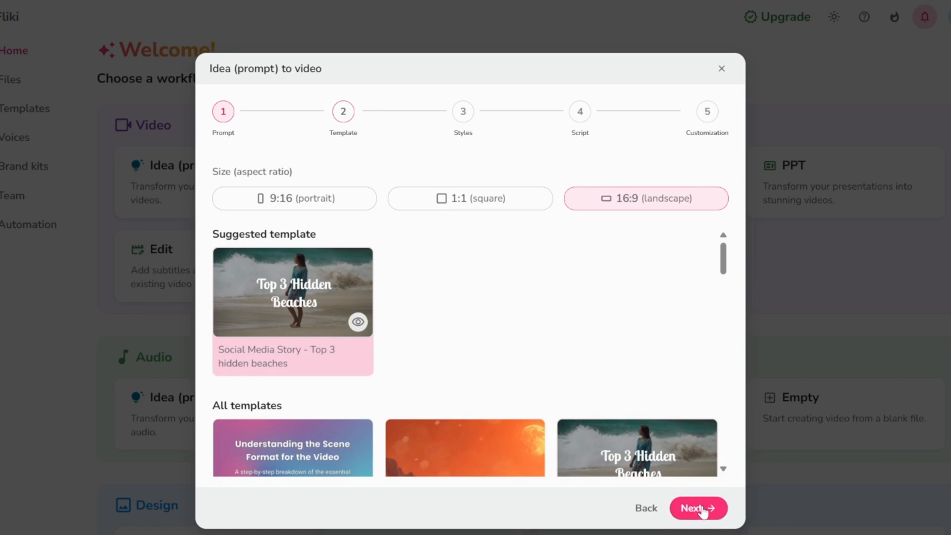
Accept the suggested 16:9 template and generate the script with a relaxing tone, travel planning purpose and french culture lovers audience
{"action": "left_click", "coordinate": [699, 508]}
{"action": "left_click", "coordinate": [360, 249]}
{"action": "left_click", "coordinate": [263, 293]}
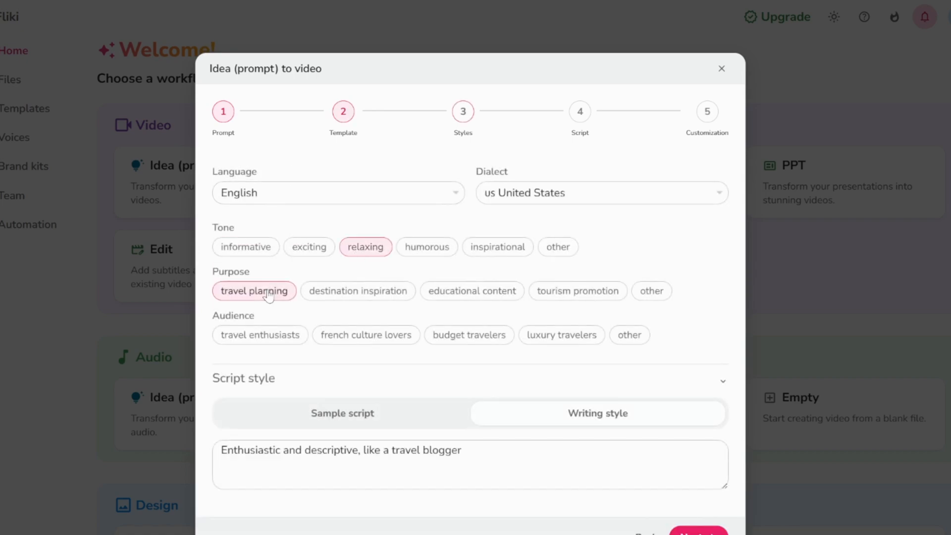
{"action": "left_click", "coordinate": [335, 338]}
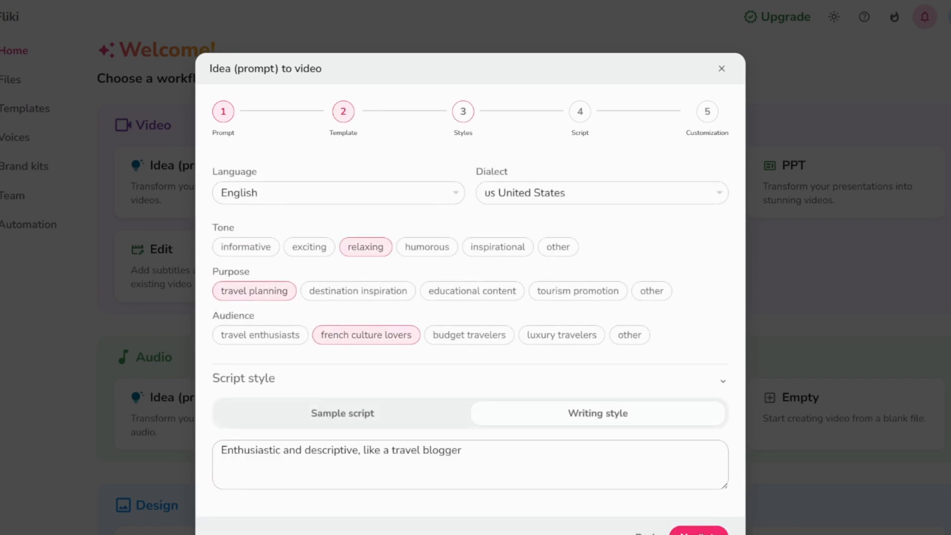
{"action": "left_click", "coordinate": [698, 531]}
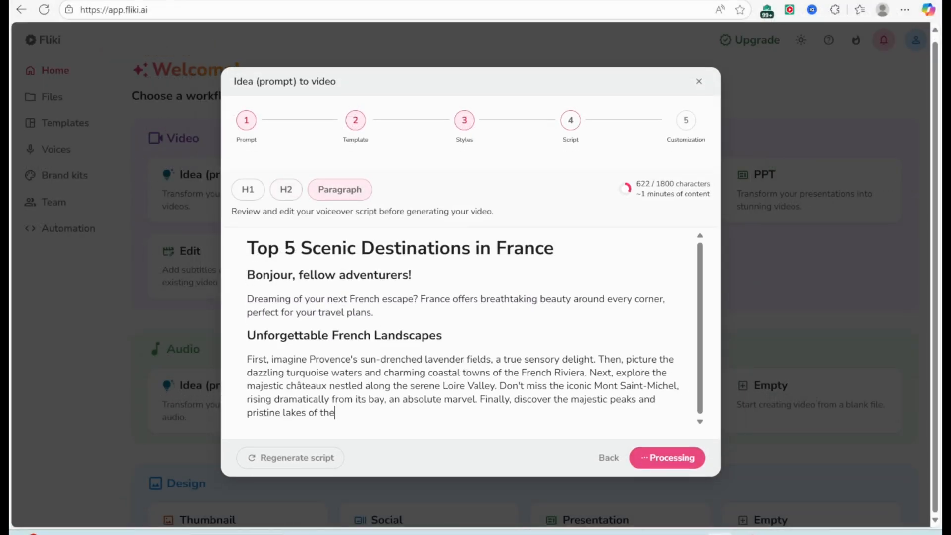
Accept the script, replace Stock Media with AI Media in the Realistic style, and submit the video for generation
{"action": "left_click", "coordinate": [680, 460]}
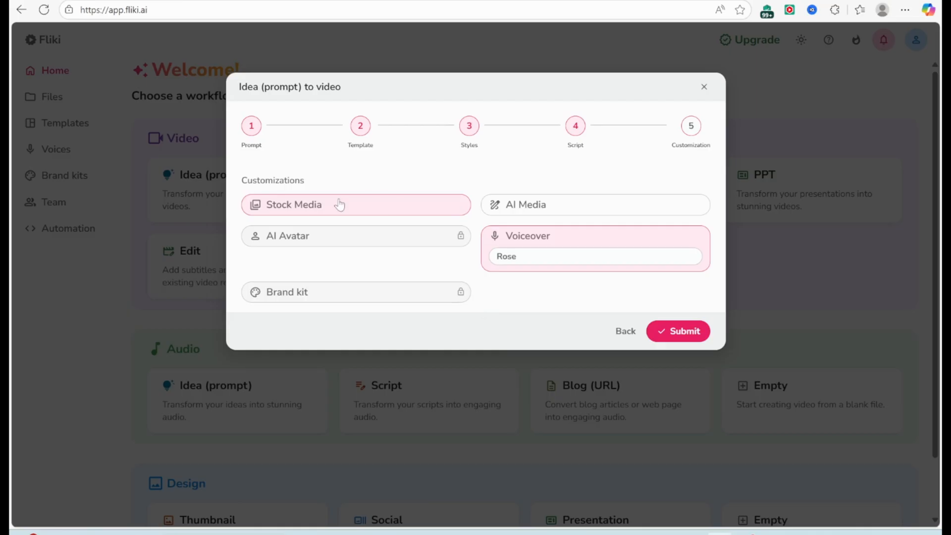
{"action": "left_click", "coordinate": [396, 208]}
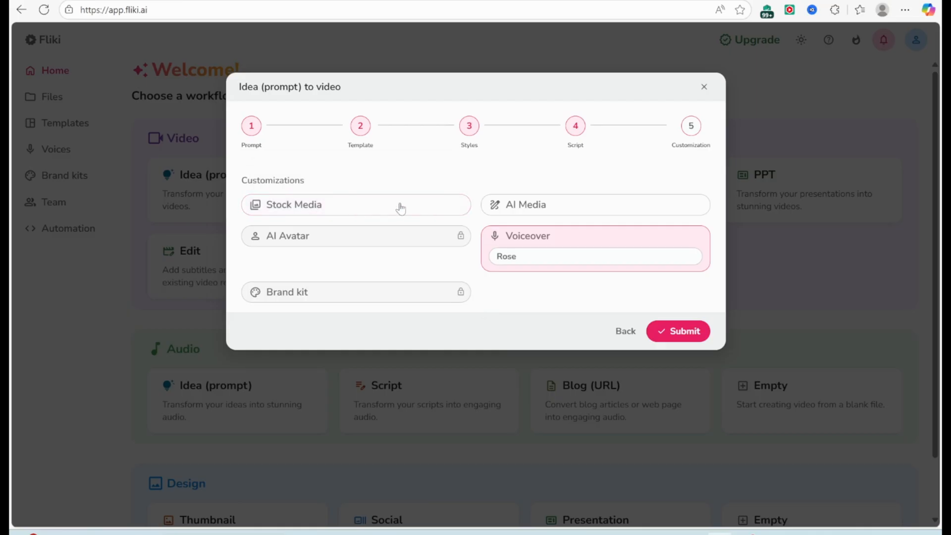
{"action": "left_click", "coordinate": [549, 209]}
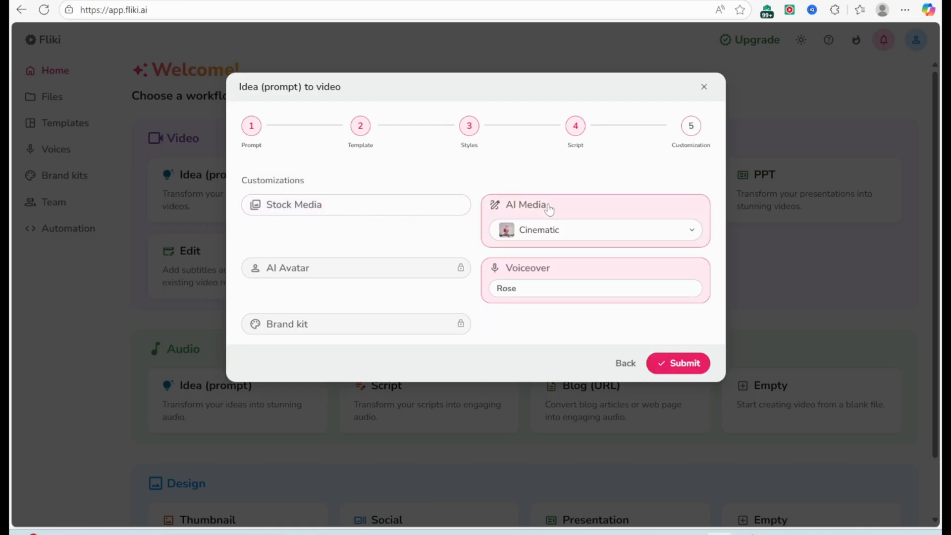
{"action": "left_click", "coordinate": [585, 238]}
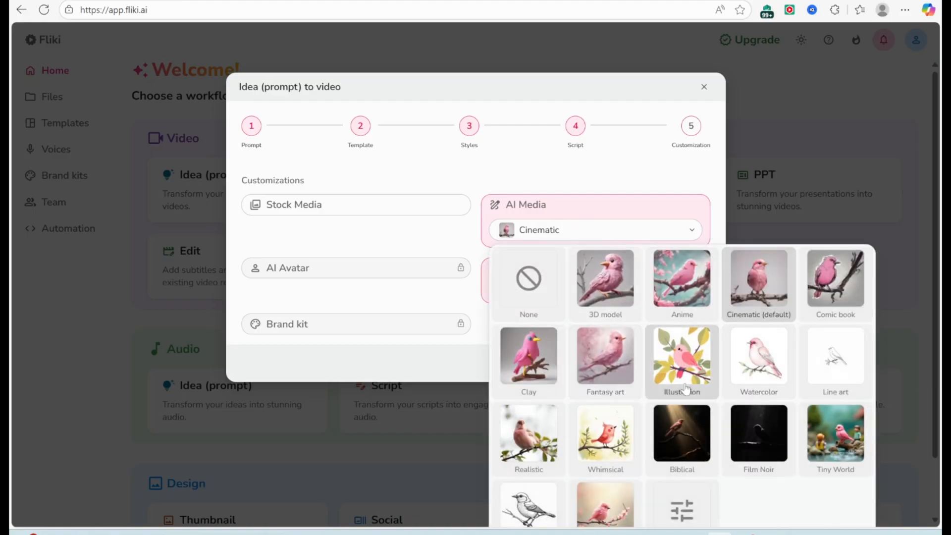
{"action": "left_click", "coordinate": [532, 441]}
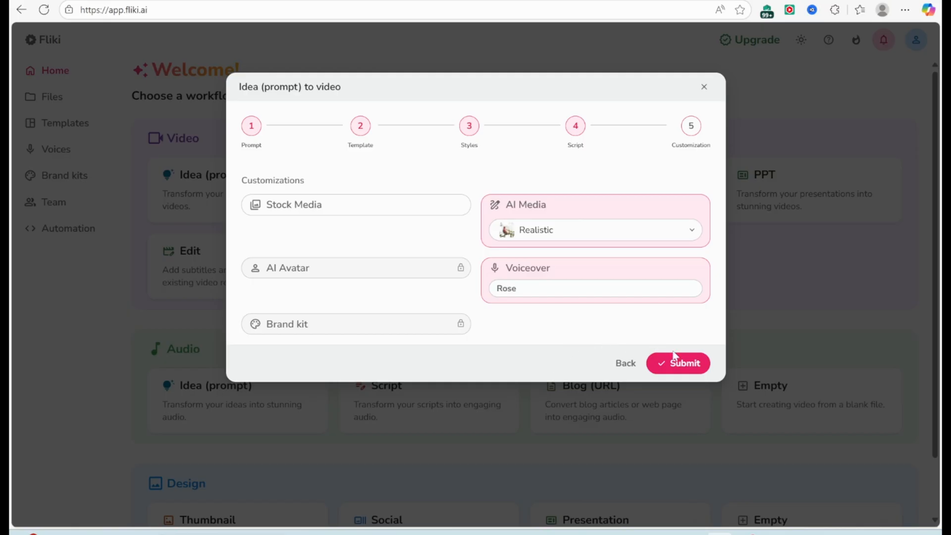
{"action": "left_click", "coordinate": [686, 364]}
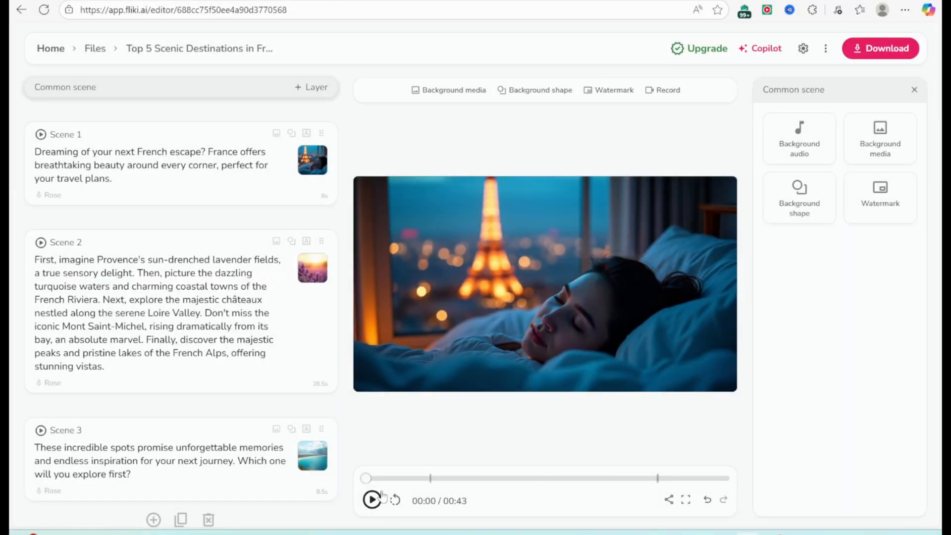
Preview the generated France travel video and stop the playback
{"action": "left_click", "coordinate": [372, 500]}
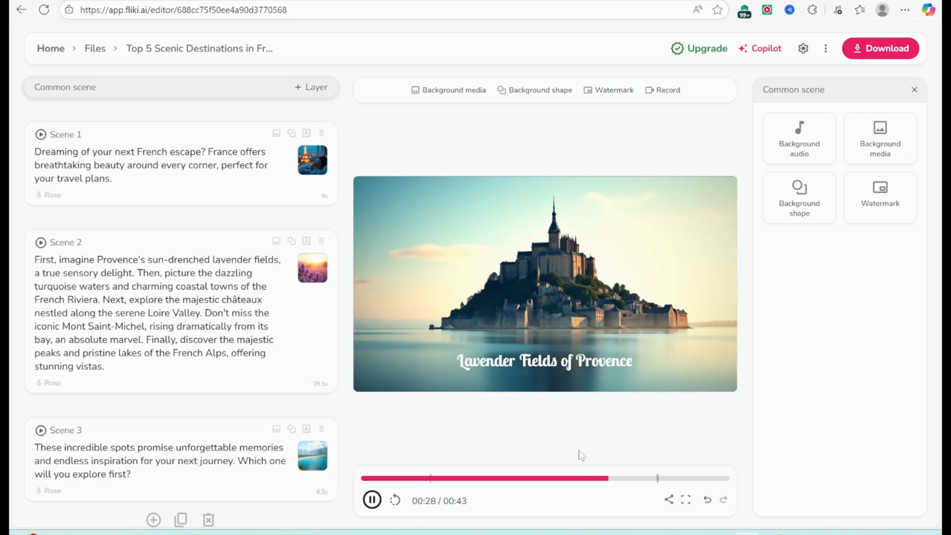
{"action": "left_click", "coordinate": [371, 500]}
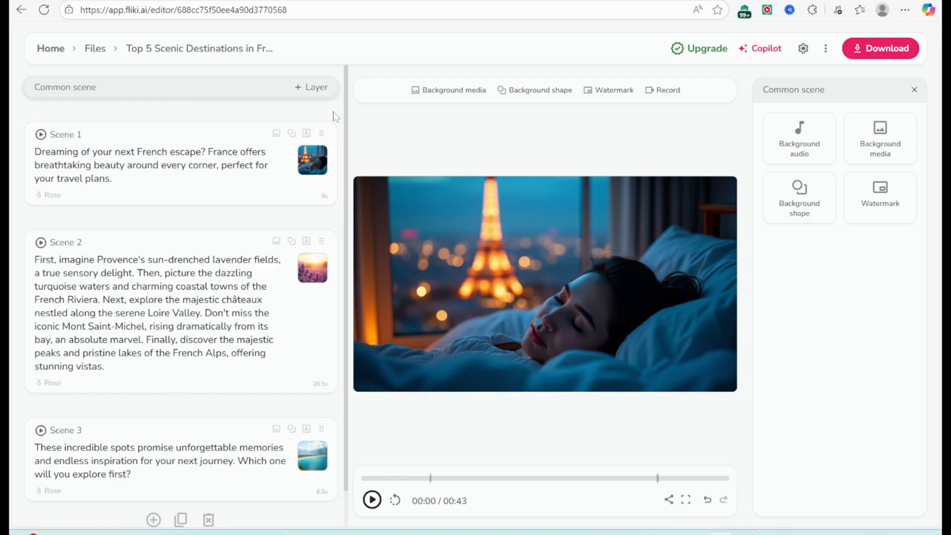
Add a background audio layer to the common scene using the stock music track In The Sun
{"action": "left_click", "coordinate": [306, 89]}
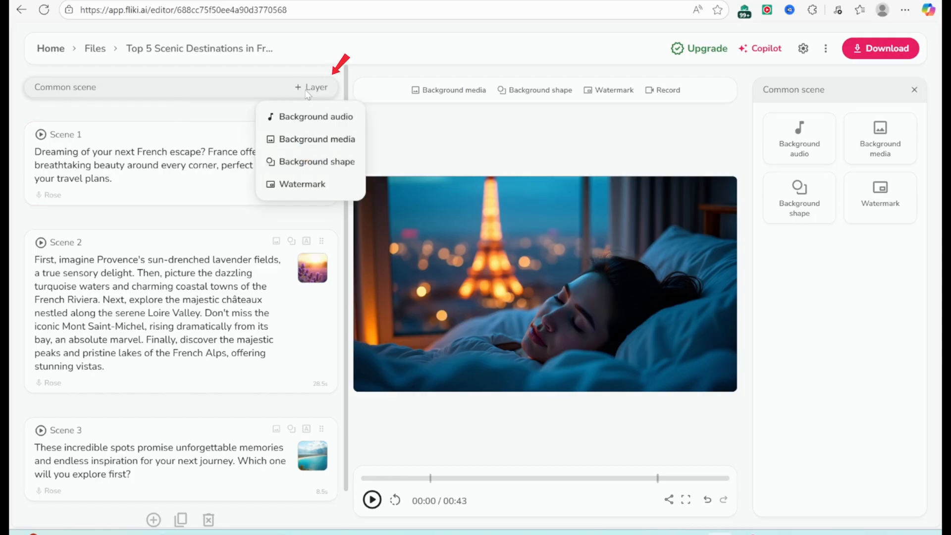
{"action": "left_click", "coordinate": [310, 117]}
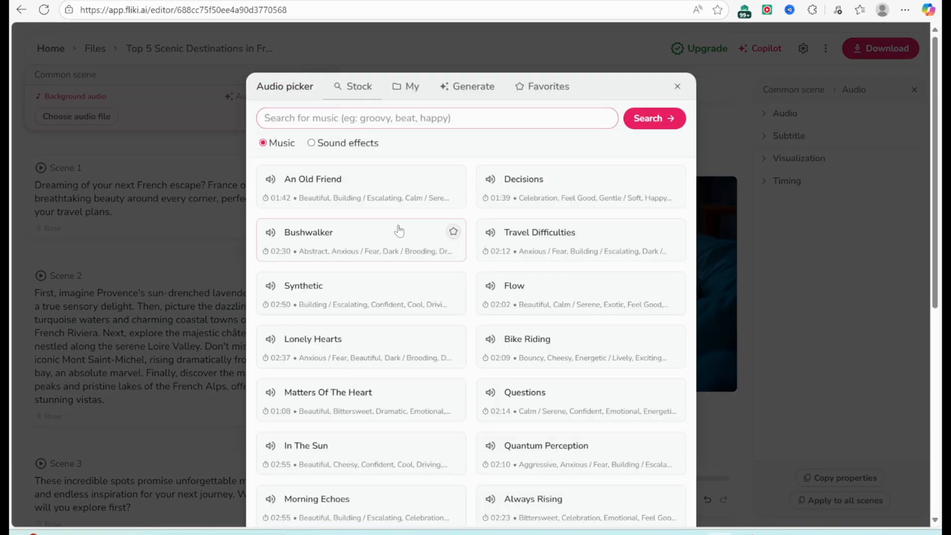
{"action": "scroll", "coordinate": [405, 367], "scroll_direction": "down", "scroll_amount": 1}
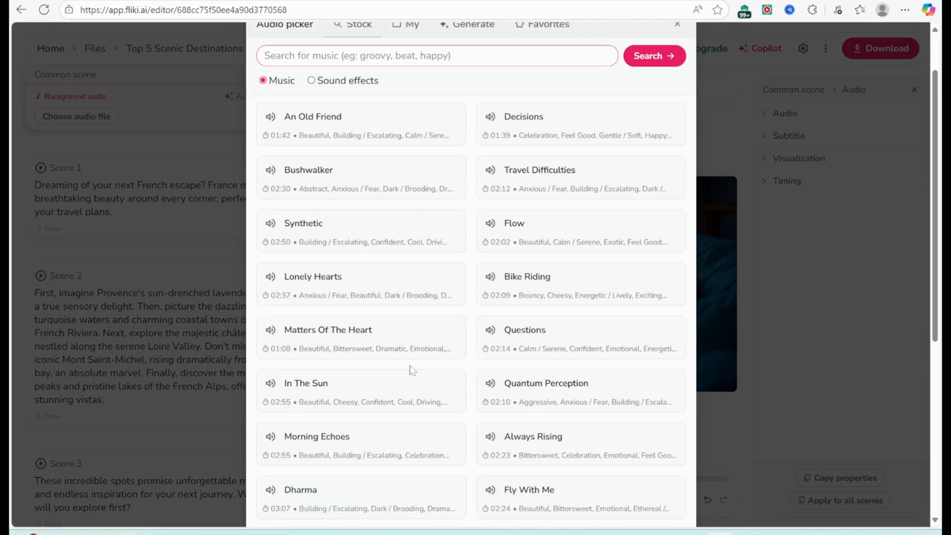
{"action": "left_click", "coordinate": [323, 391]}
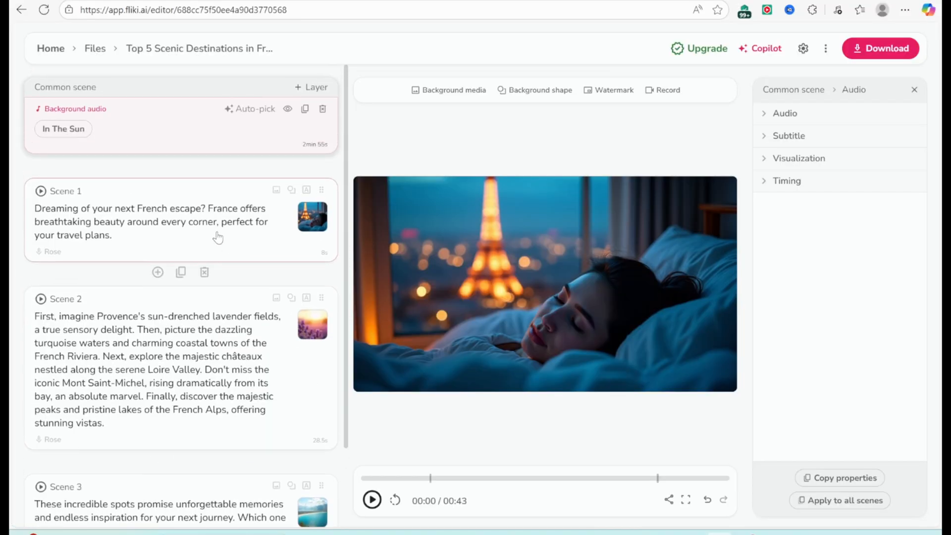
Browse the standard, ultra and studio voices available for the Scene 1 voiceover
{"action": "left_click", "coordinate": [54, 260]}
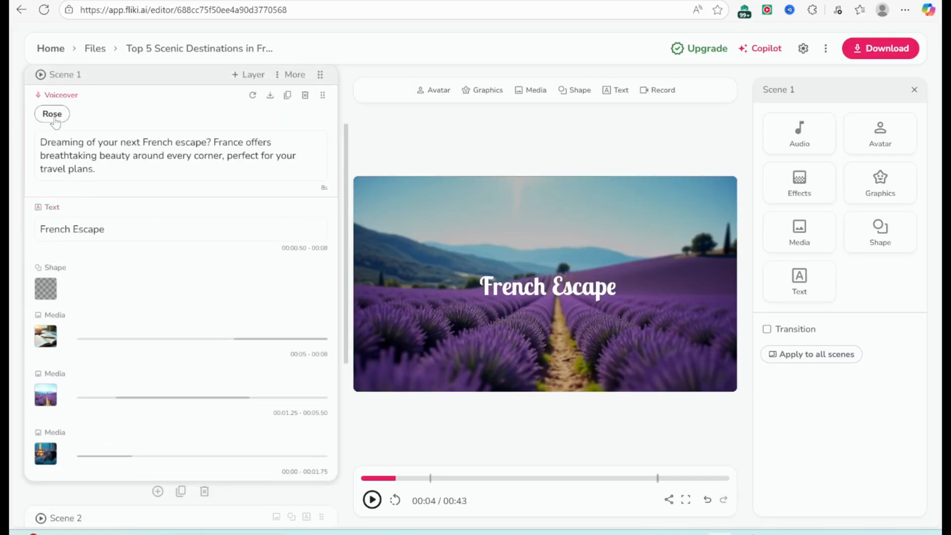
{"action": "left_click", "coordinate": [52, 114]}
{"action": "left_click", "coordinate": [353, 209]}
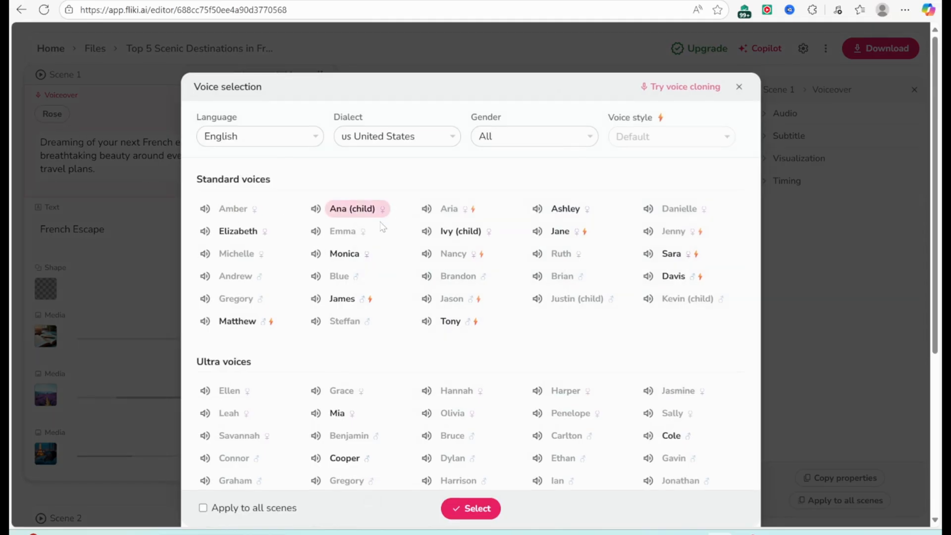
{"action": "scroll", "coordinate": [624, 317], "scroll_direction": "down", "scroll_amount": 5}
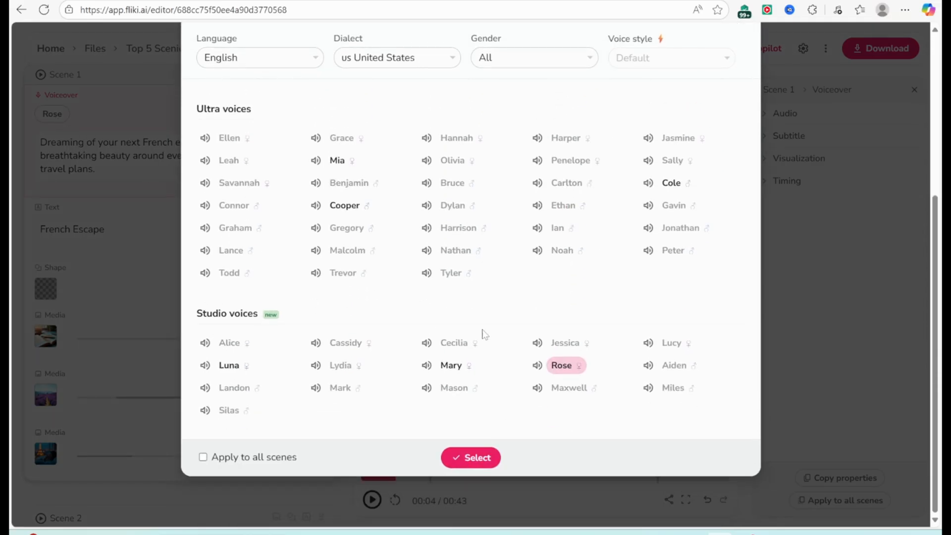
{"action": "scroll", "coordinate": [483, 334], "scroll_direction": "up", "scroll_amount": 5}
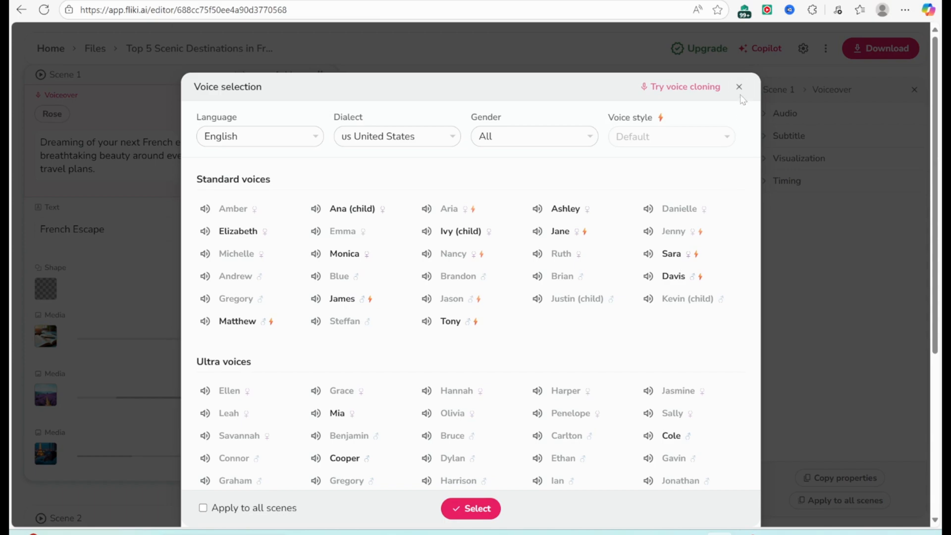
{"action": "left_click", "coordinate": [739, 87]}
Review the subtitle settings of the background audio layer and apply its properties to all scenes
{"action": "left_click", "coordinate": [317, 123]}
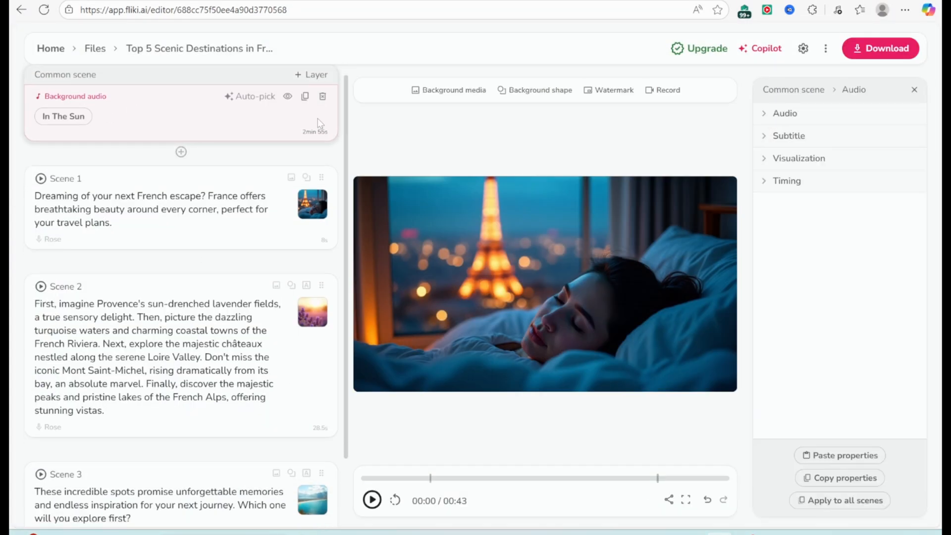
{"action": "left_click", "coordinate": [773, 137]}
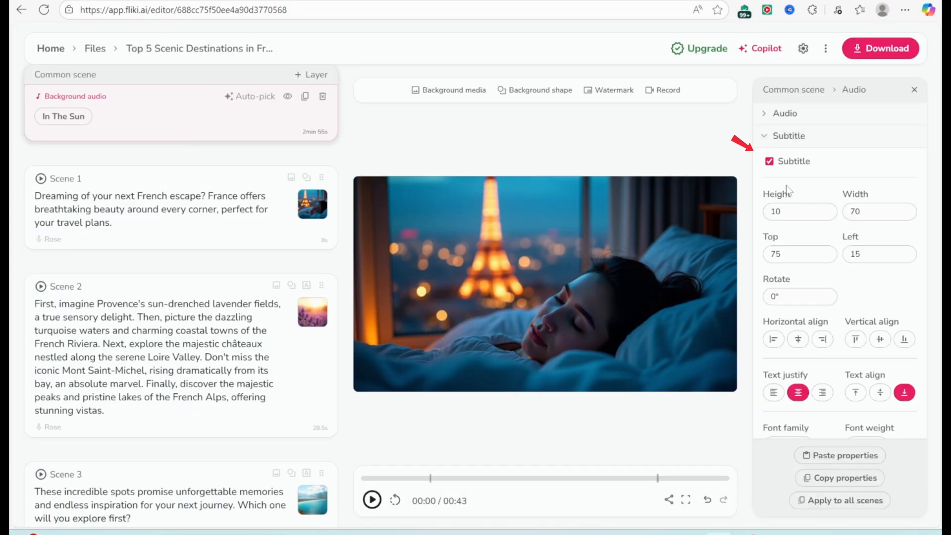
{"action": "scroll", "coordinate": [842, 349], "scroll_direction": "down", "scroll_amount": 9}
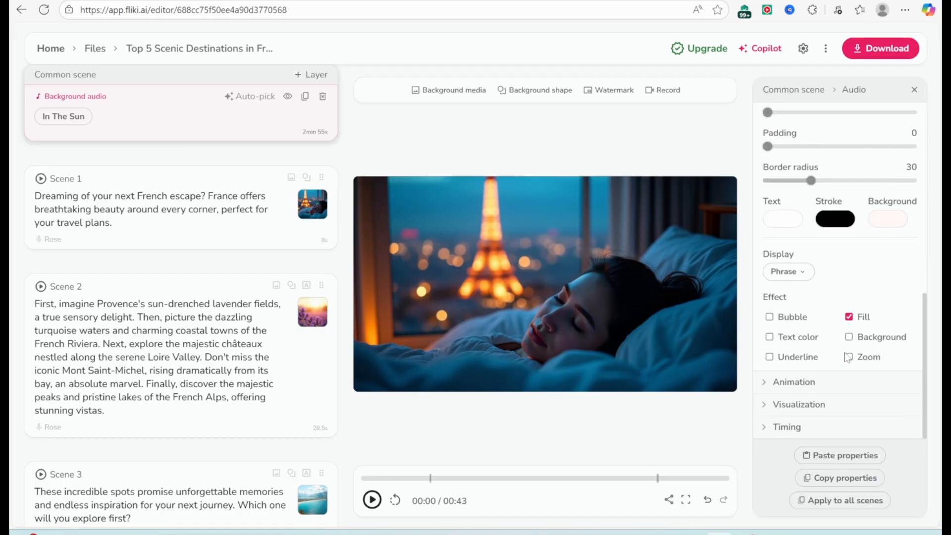
{"action": "left_click", "coordinate": [824, 501]}
{"action": "left_click", "coordinate": [571, 138]}
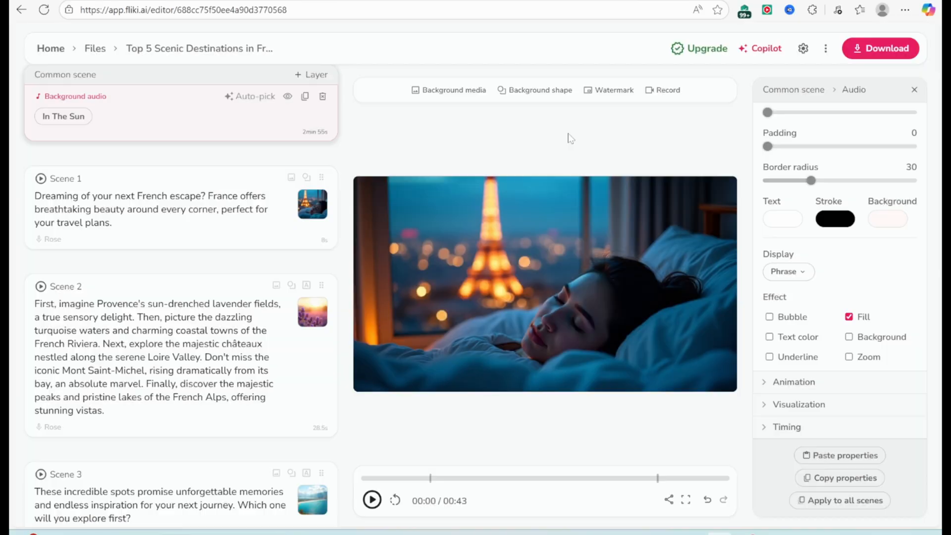
Add an effect overlay layer to Scene 1 and close the overlay picker
{"action": "left_click", "coordinate": [102, 193]}
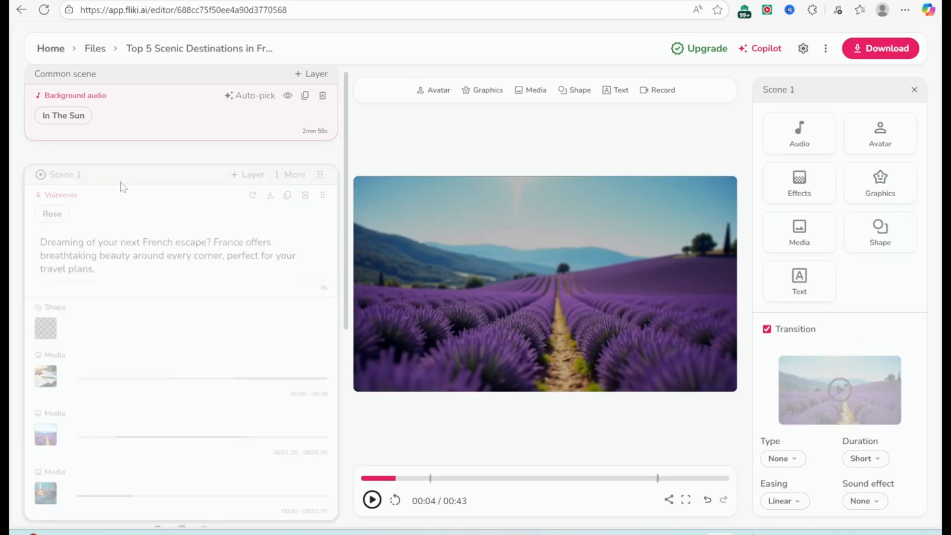
{"action": "left_click", "coordinate": [797, 184]}
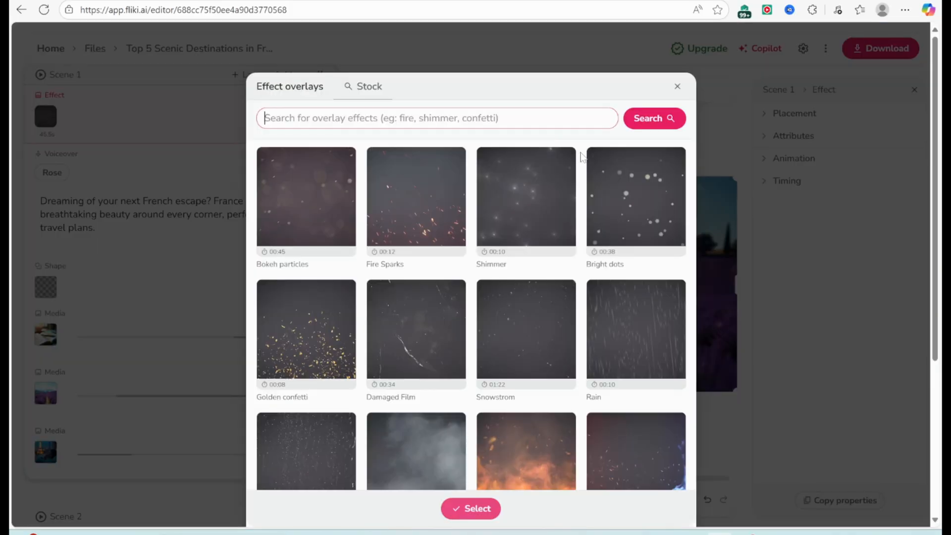
{"action": "left_click", "coordinate": [679, 87]}
Enable animation for Scene 1's effect layer, check the available entry animation types, and leave the layer's settings
{"action": "left_click", "coordinate": [770, 157]}
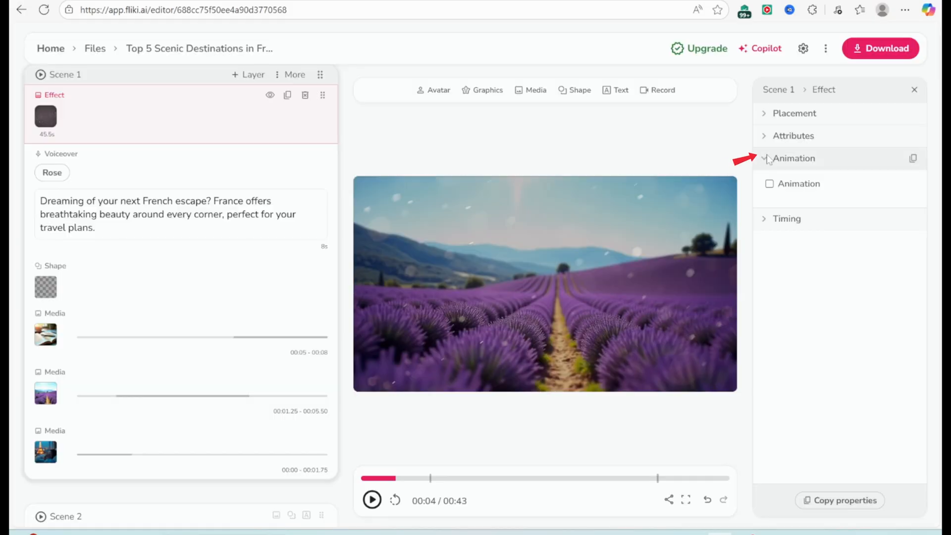
{"action": "left_click", "coordinate": [798, 184]}
{"action": "left_click", "coordinate": [844, 221]}
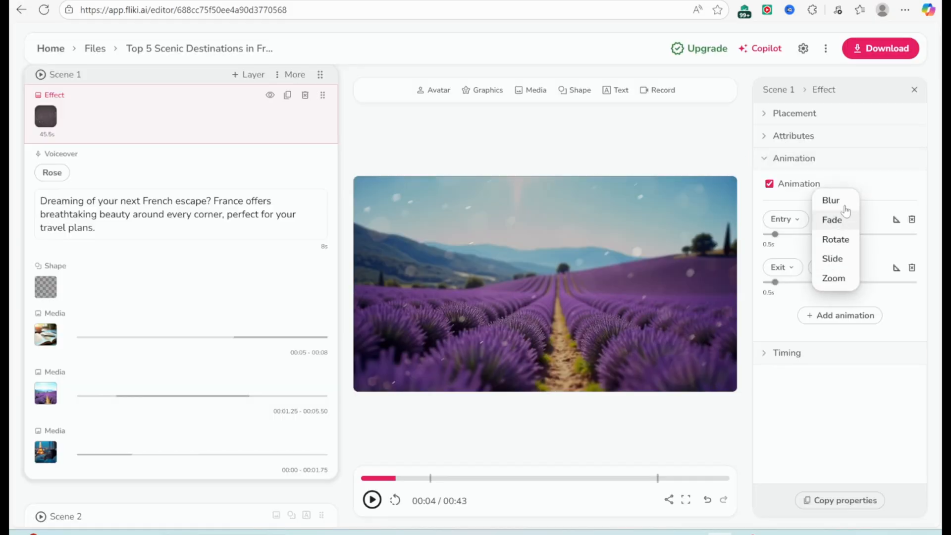
{"action": "left_click", "coordinate": [803, 408]}
{"action": "left_click", "coordinate": [721, 242]}
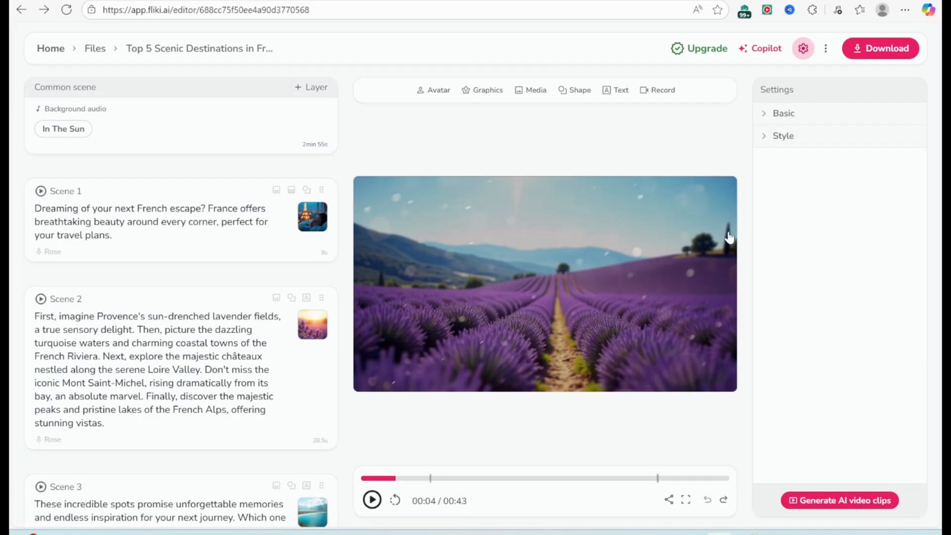
Start downloading the video and compare the features and monthly prices of the Standard and Premium plans
{"action": "left_click", "coordinate": [863, 52]}
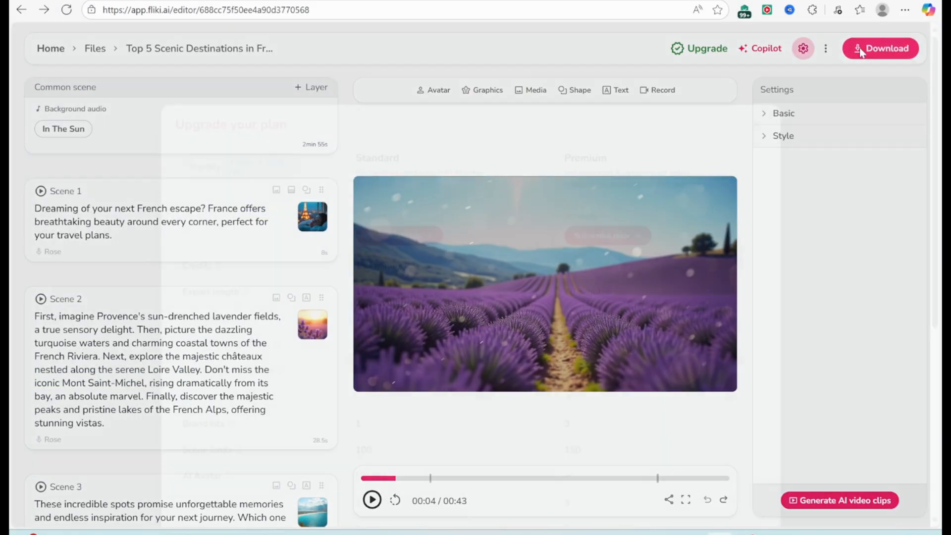
{"action": "scroll", "coordinate": [272, 240], "scroll_direction": "down", "scroll_amount": 6}
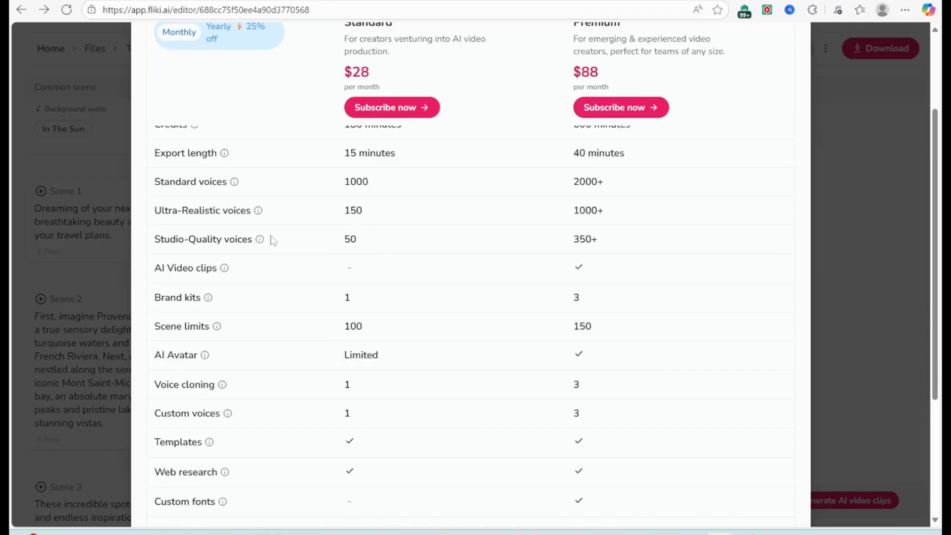
{"action": "scroll", "coordinate": [477, 366], "scroll_direction": "up", "scroll_amount": 1}
{"action": "scroll", "coordinate": [476, 350], "scroll_direction": "up", "scroll_amount": 5}
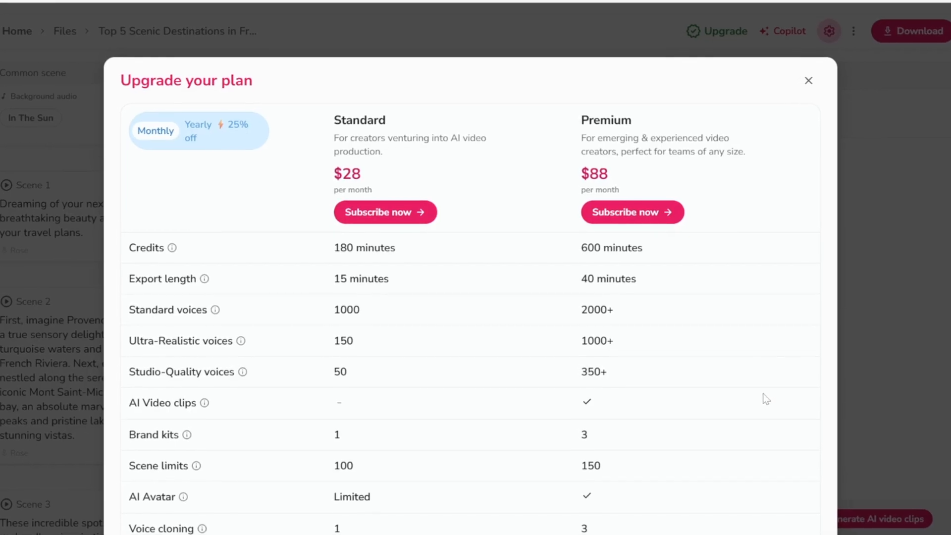
{"action": "scroll", "coordinate": [767, 391], "scroll_direction": "down", "scroll_amount": 2}
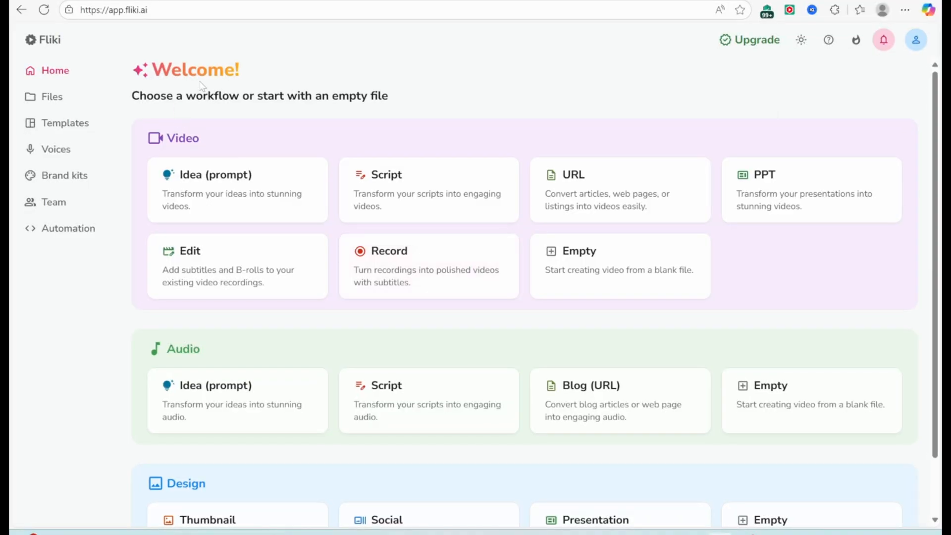
Start a new thumbnail design from the home page with the topic Top 5 Scenic Destinations in France
{"action": "scroll", "coordinate": [433, 267], "scroll_direction": "down", "scroll_amount": 1}
{"action": "scroll", "coordinate": [433, 268], "scroll_direction": "down", "scroll_amount": 1}
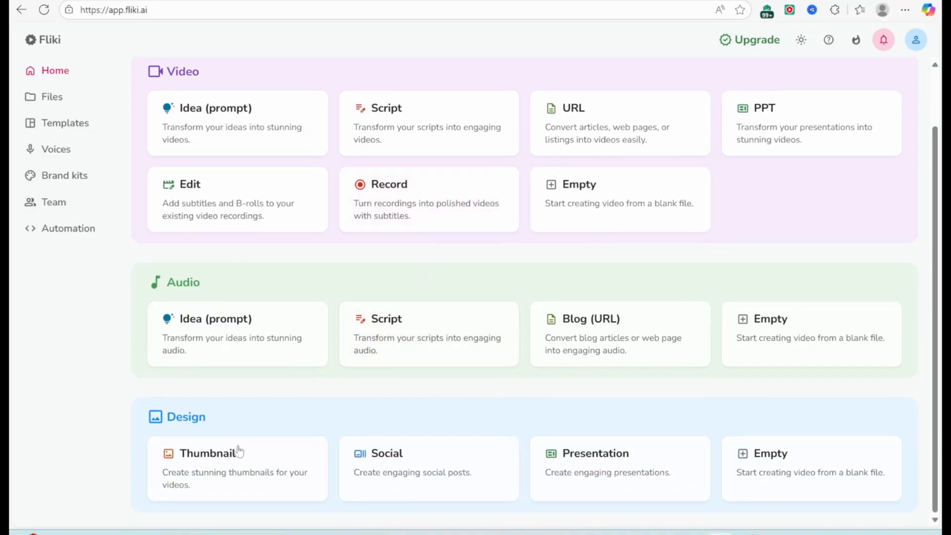
{"action": "left_click", "coordinate": [219, 463]}
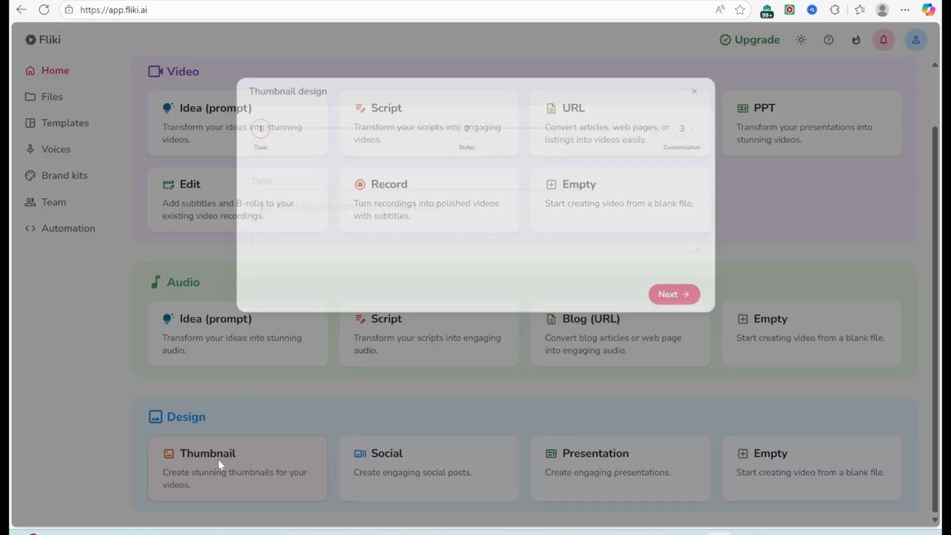
{"action": "type", "text": "Top 5 Scenic Destinations in France"}
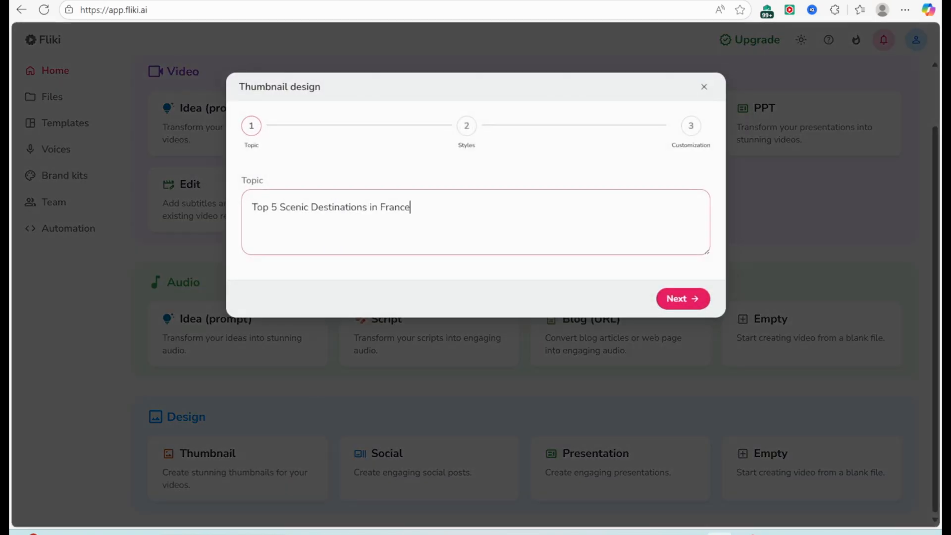
{"action": "left_click", "coordinate": [673, 301]}
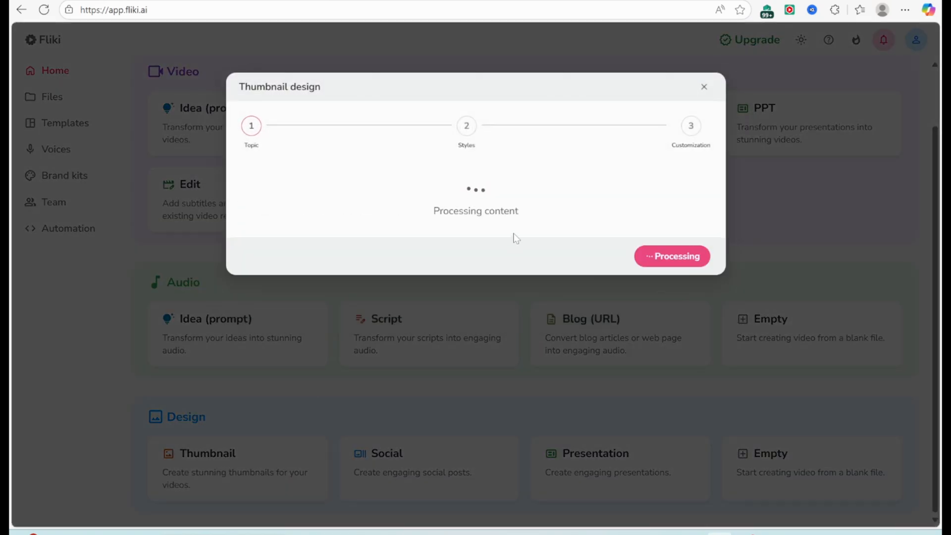
Choose serene tone, travel vlog purpose, and french culture and budget travelers as audience, and submit the thumbnail in 16:9 landscape
{"action": "left_click", "coordinate": [380, 250]}
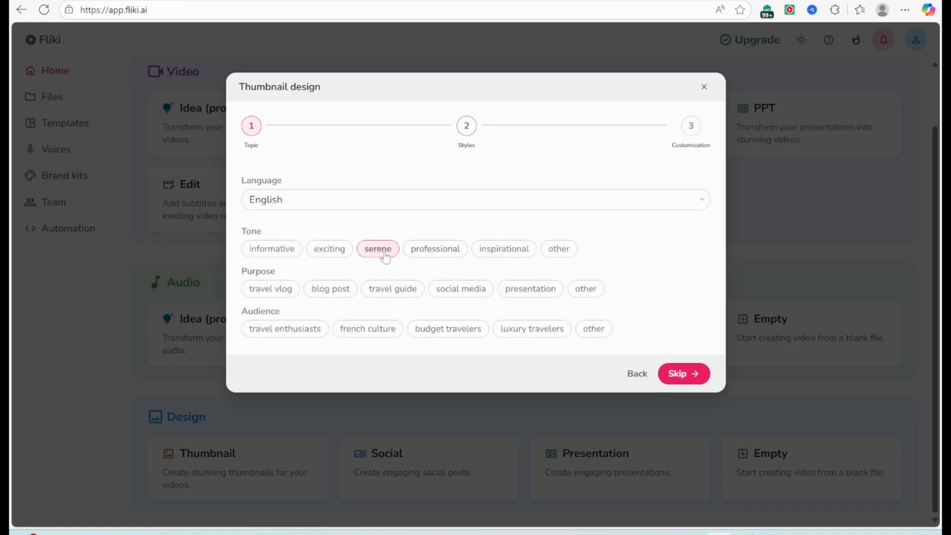
{"action": "left_click", "coordinate": [258, 293]}
{"action": "left_click", "coordinate": [384, 329]}
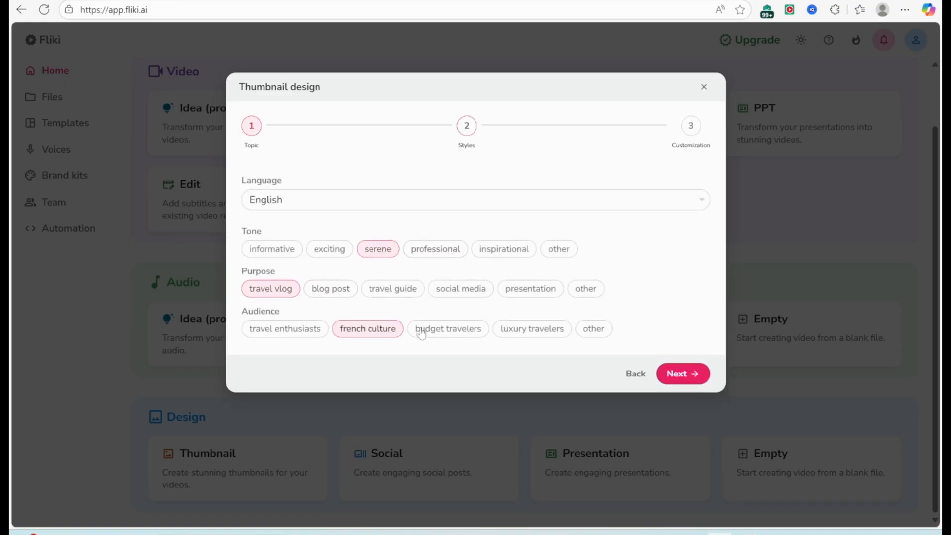
{"action": "left_click", "coordinate": [422, 329]}
{"action": "left_click", "coordinate": [673, 376]}
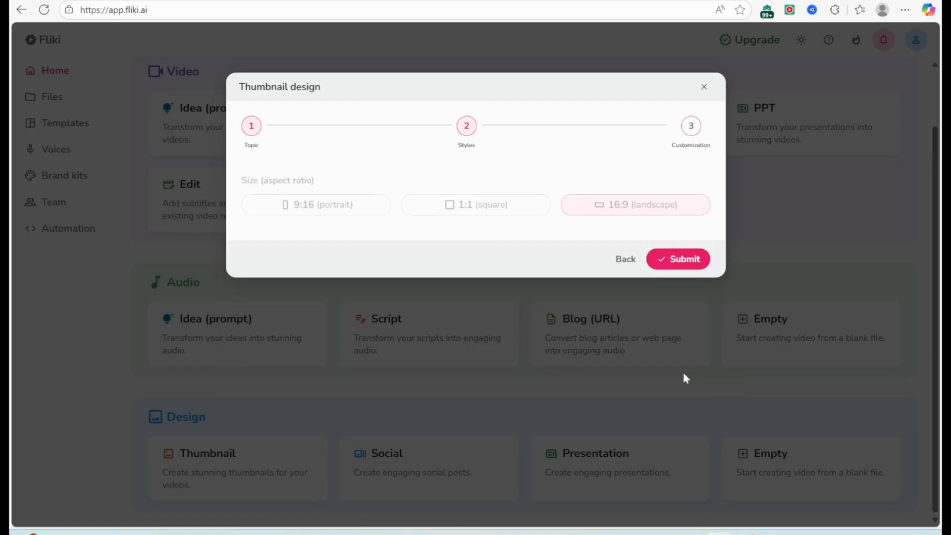
{"action": "left_click", "coordinate": [678, 259]}
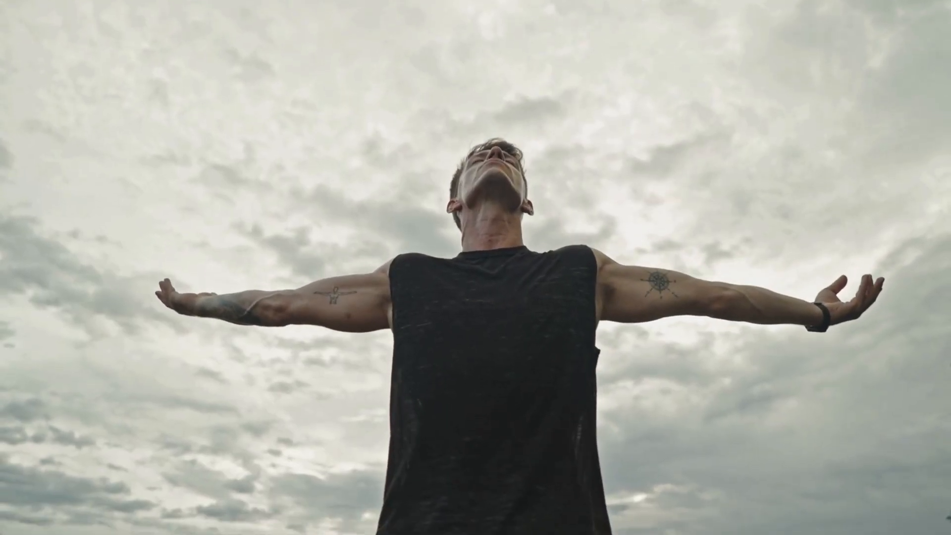